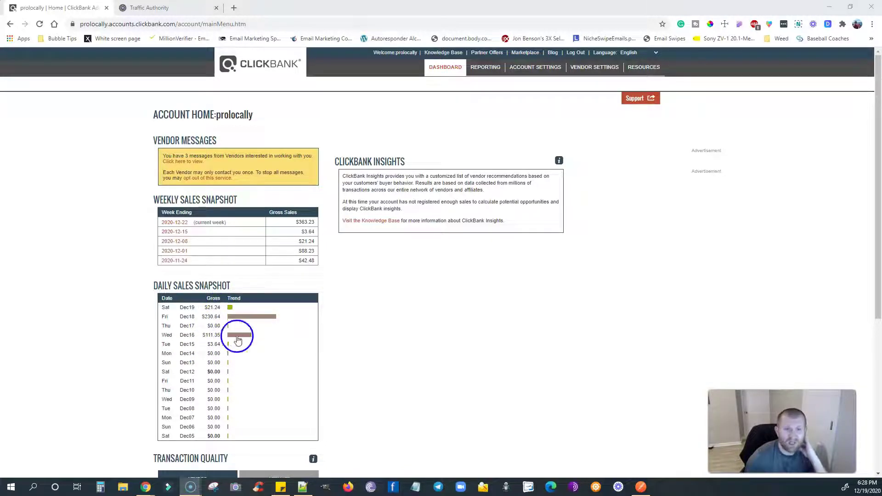
- Review Traffic Authority's Basic-through-Diamond package pricing, then return to the ClickBank account home
{"action": "left_click", "coordinate": [41, 24]}
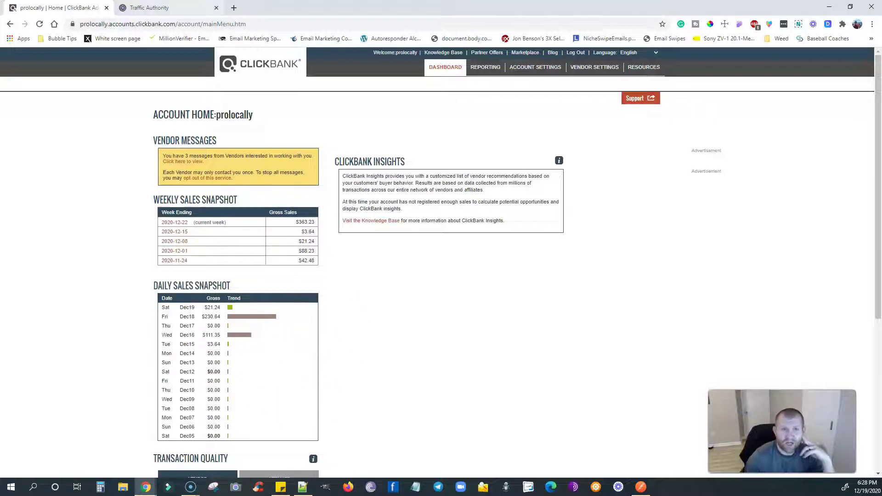
{"action": "left_click", "coordinate": [163, 7]}
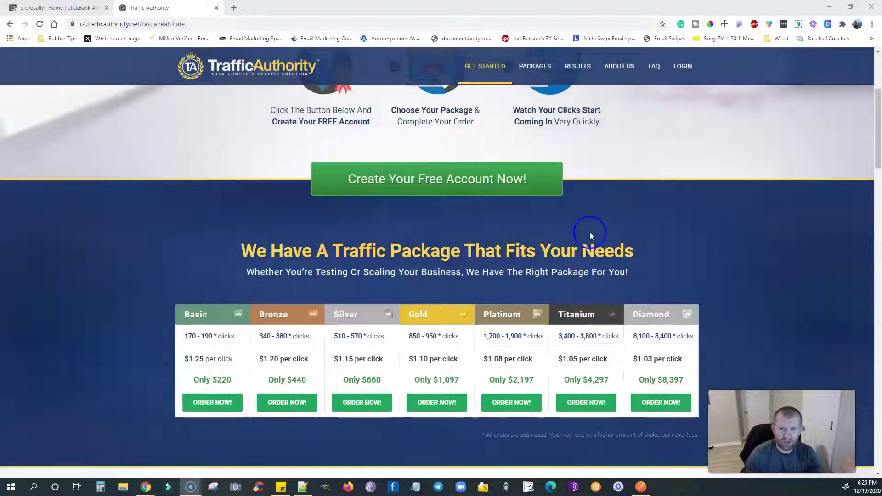
{"action": "left_click", "coordinate": [59, 8]}
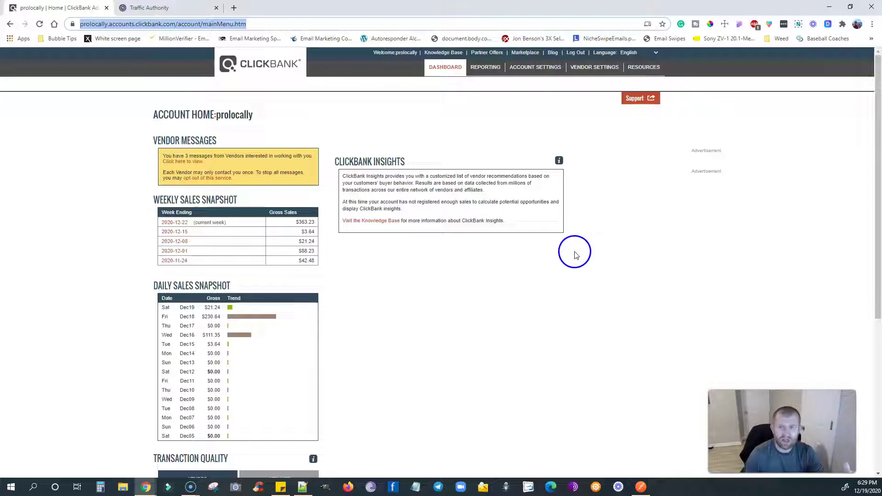
- Open ClickBank Reporting analytics showing 14-day hops by day and hops per vendor
{"action": "left_click", "coordinate": [486, 69]}
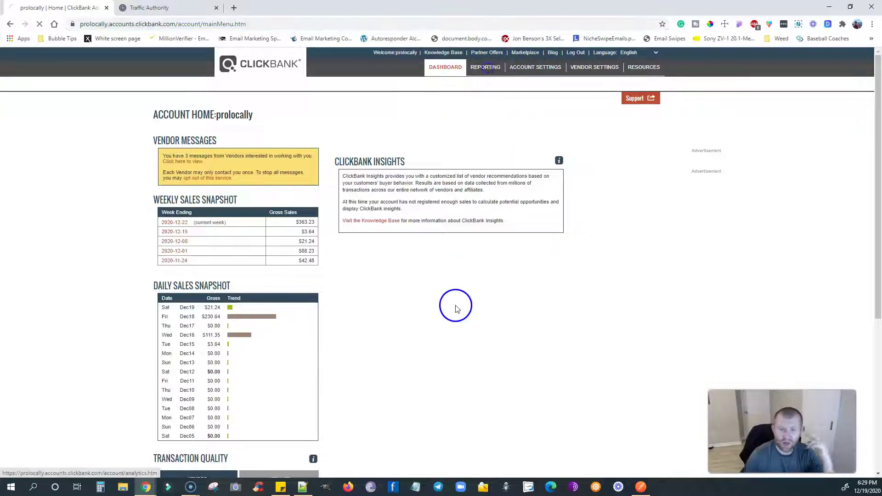
{"action": "left_click", "coordinate": [151, 8]}
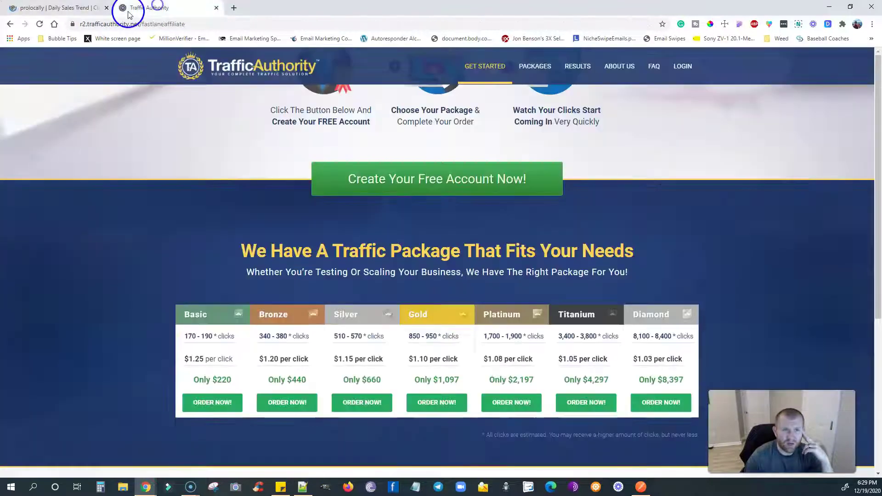
{"action": "left_click", "coordinate": [91, 8]}
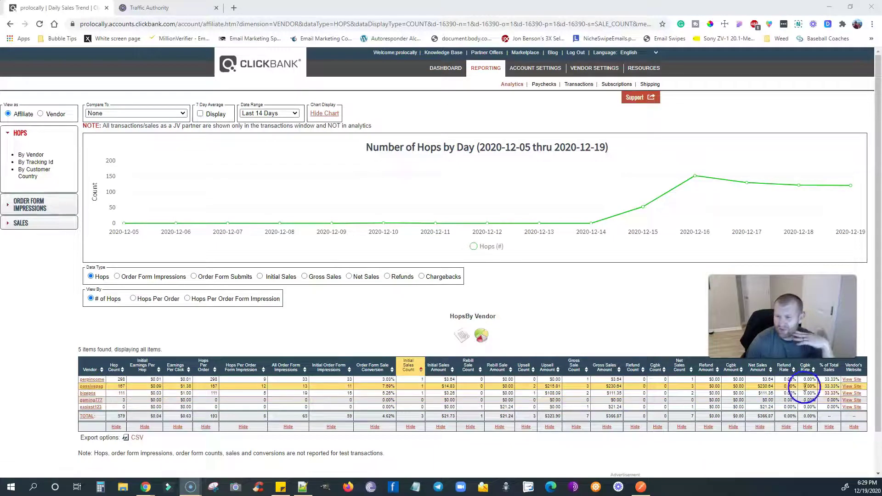
{"action": "left_click", "coordinate": [852, 390]}
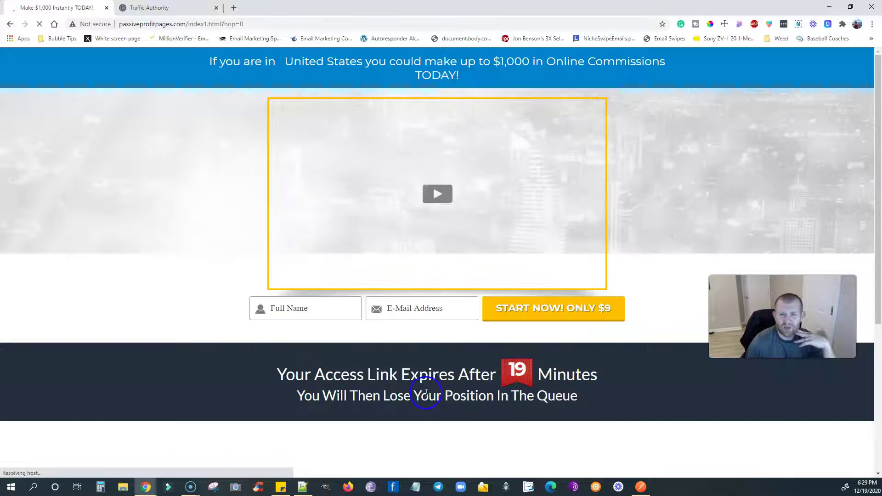
{"action": "left_click", "coordinate": [8, 24]}
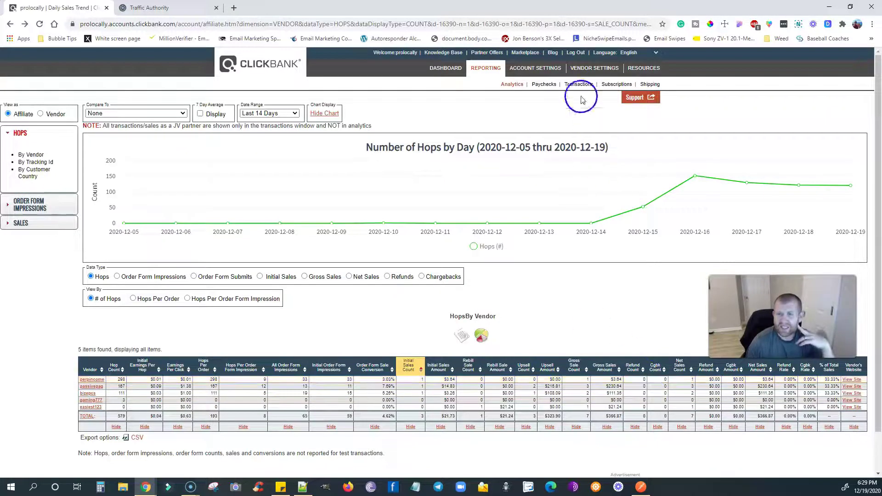
- Search the Marketplace for 'passive profit', listing Passive Profit Pages first among 46 results
{"action": "left_click", "coordinate": [524, 53]}
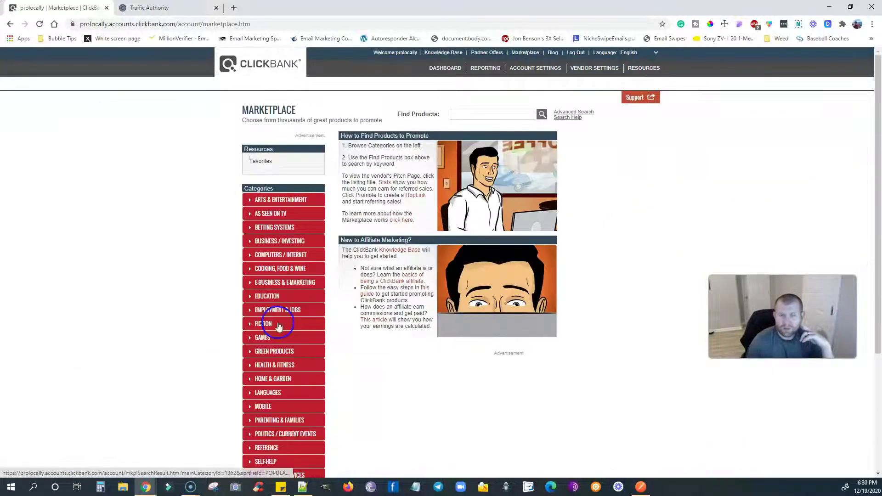
{"action": "left_click", "coordinate": [475, 114]}
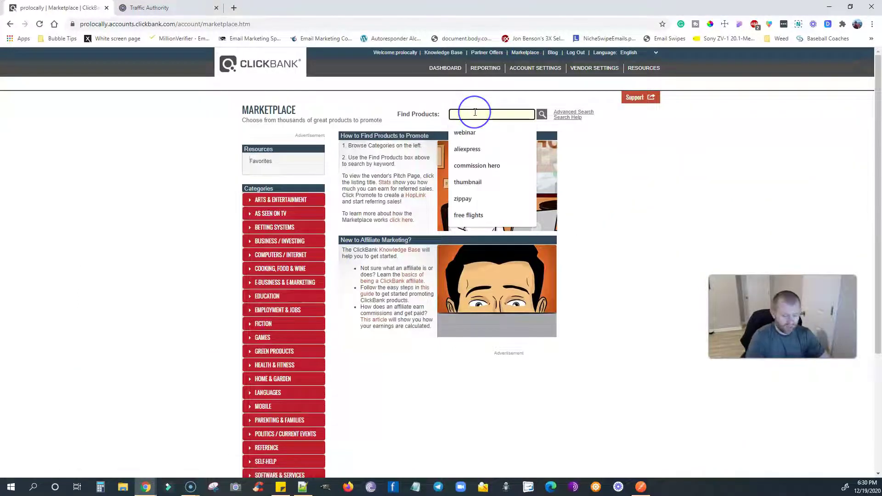
{"action": "type", "text": "pass"}
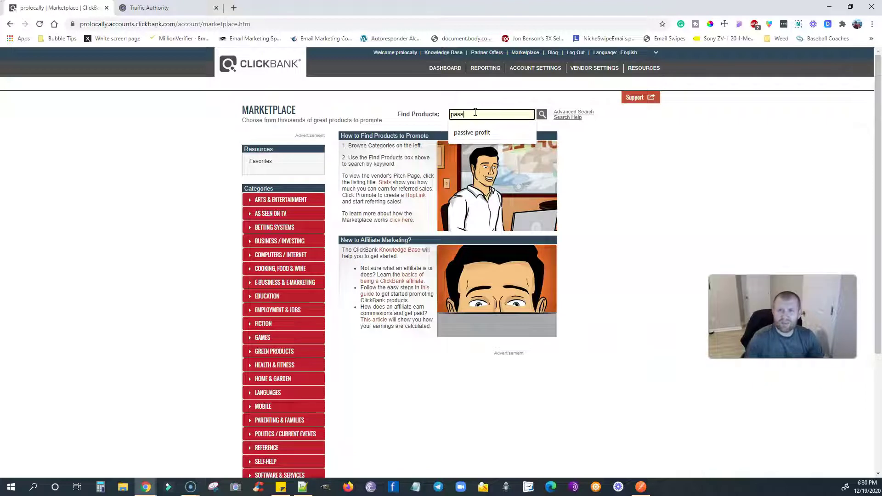
{"action": "left_click", "coordinate": [473, 132]}
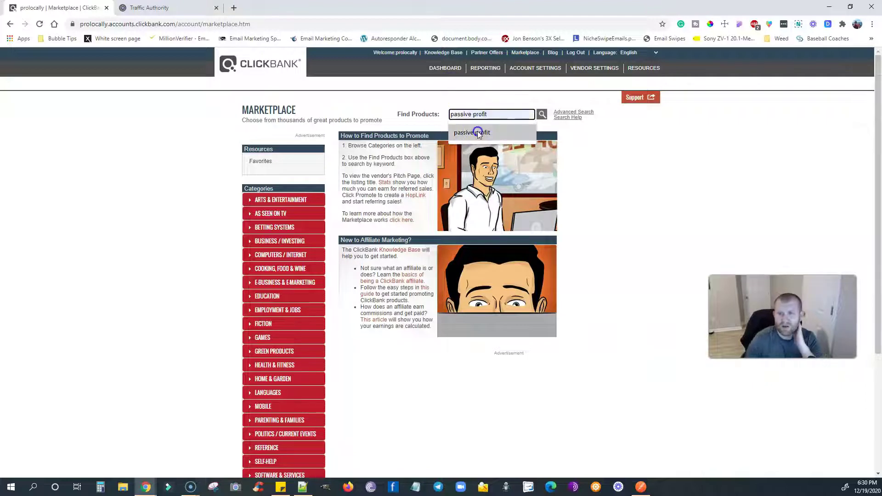
{"action": "left_click", "coordinate": [543, 114]}
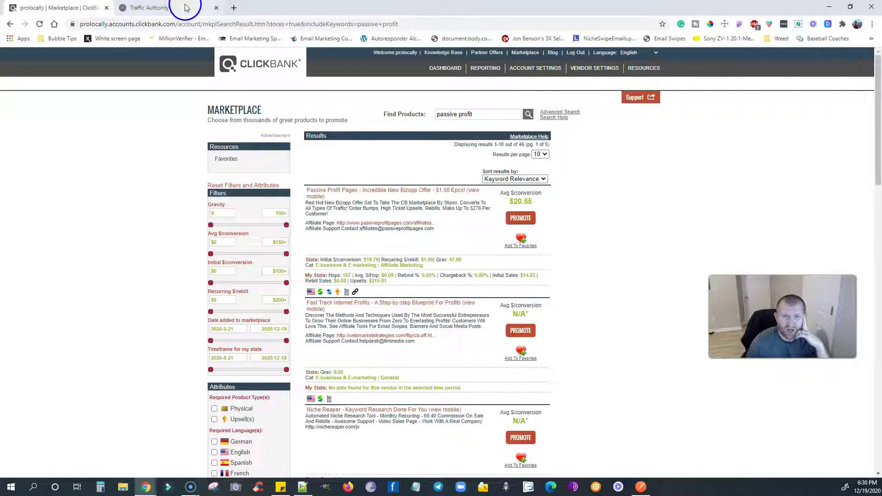
- Preview the bizepcs vendor's AZ Millionaire Method sales page from the hops report, then come back
{"action": "left_click", "coordinate": [449, 74]}
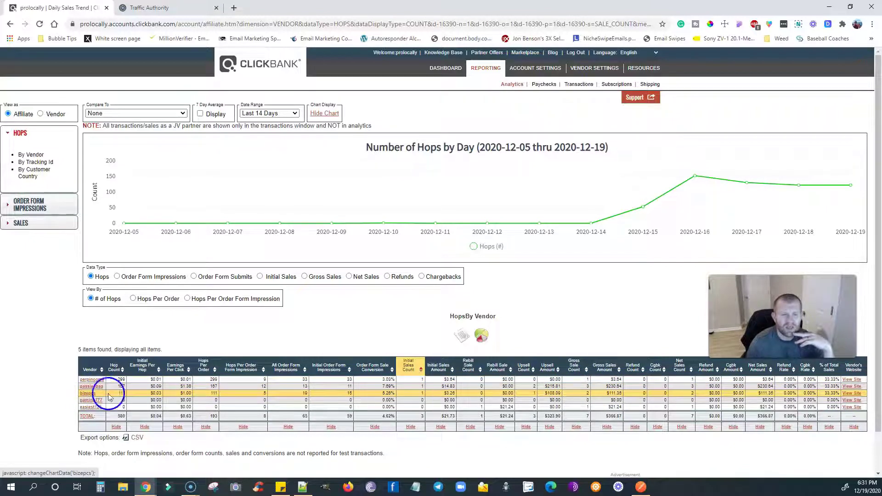
{"action": "left_click", "coordinate": [852, 394]}
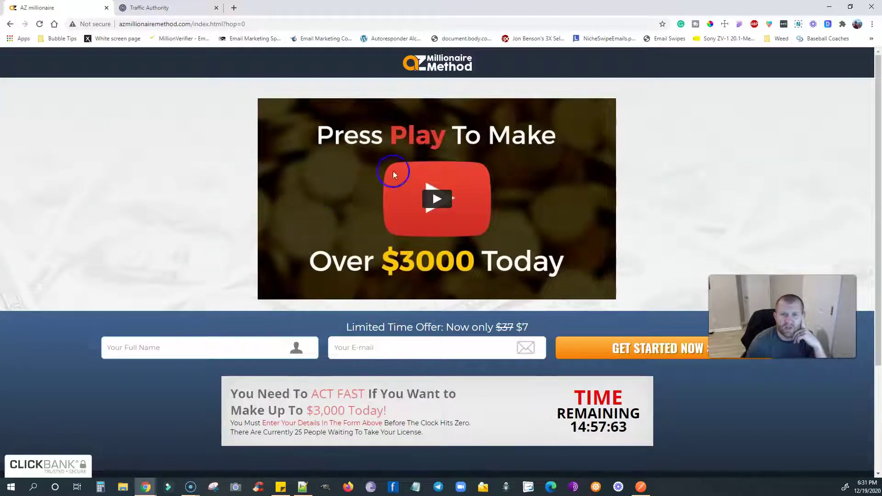
{"action": "key", "text": "alt+Left"}
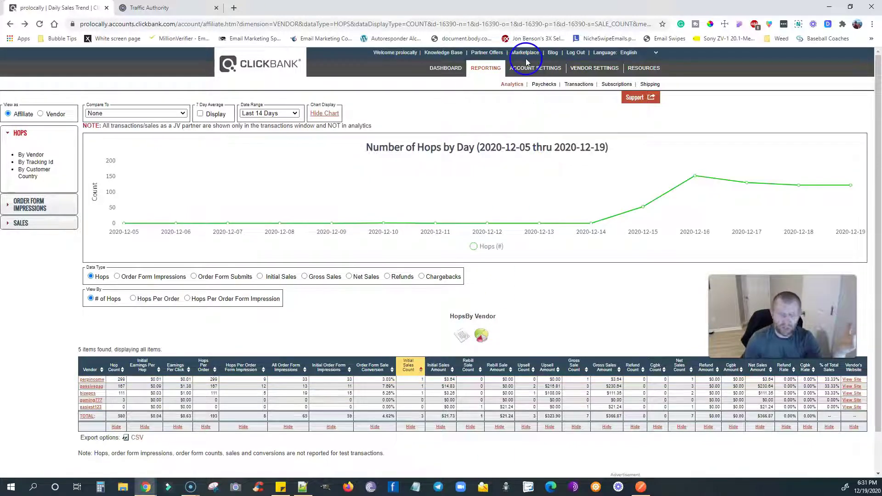
- Search the ClickBank Marketplace again for 'passive profit'
{"action": "left_click", "coordinate": [444, 68]}
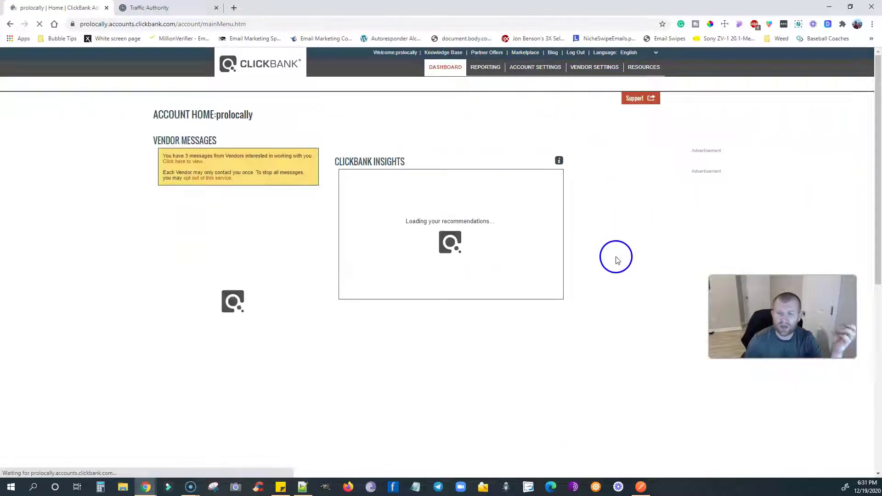
{"action": "left_click", "coordinate": [527, 53]}
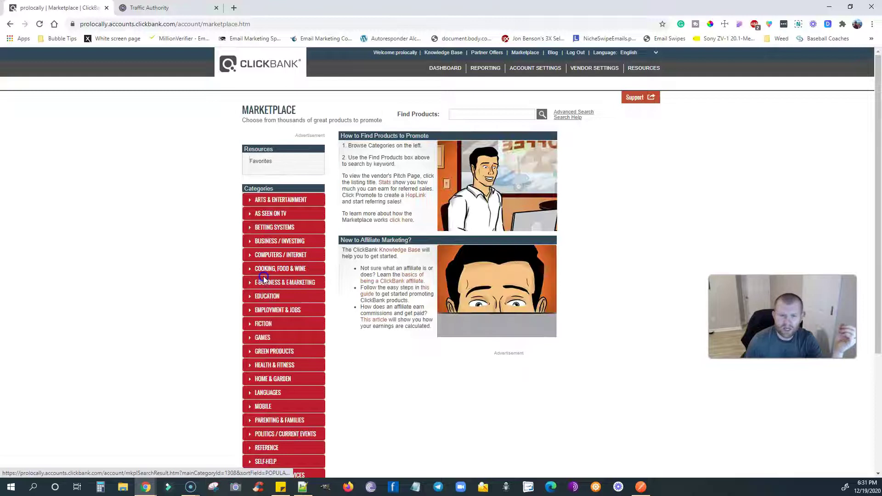
{"action": "left_click", "coordinate": [478, 115]}
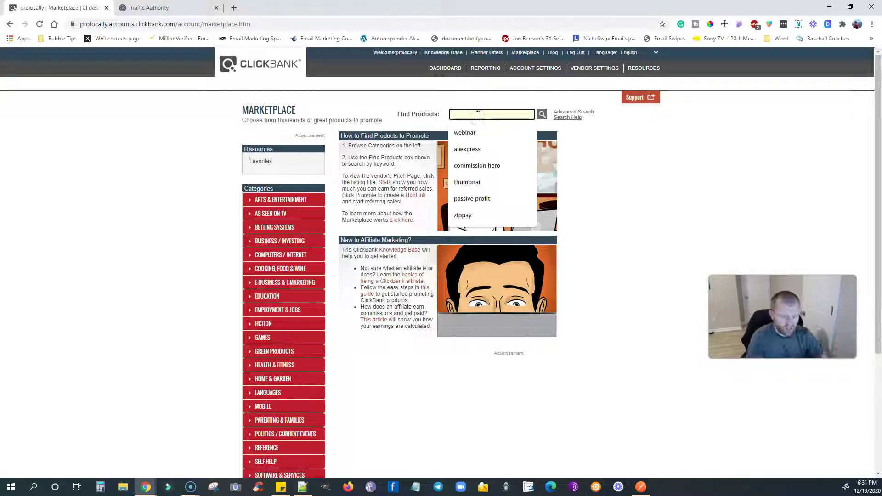
{"action": "type", "text": "passive profit"}
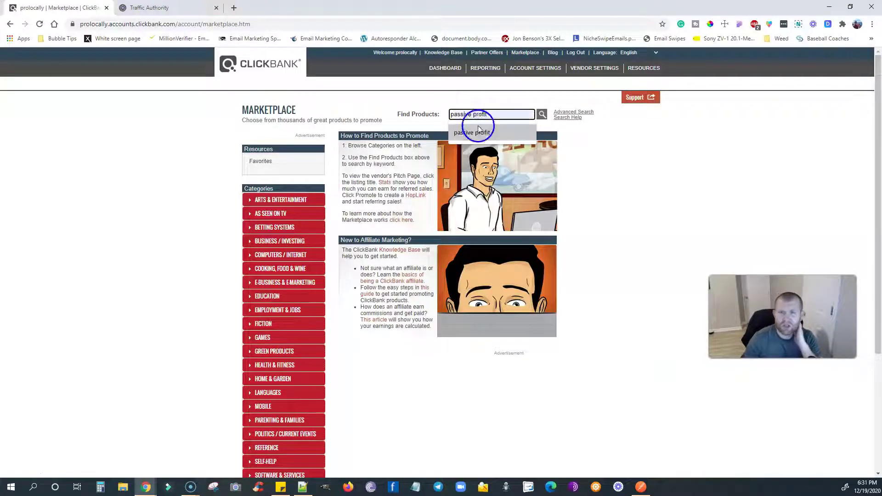
{"action": "left_click", "coordinate": [474, 133]}
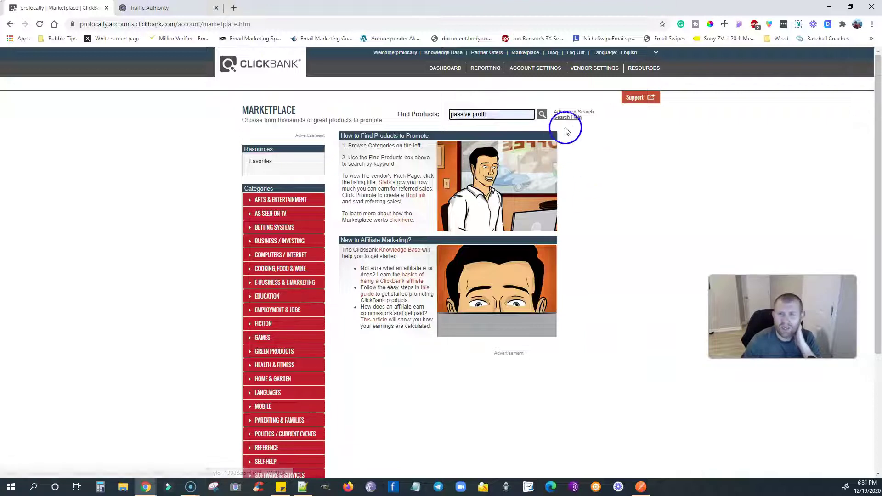
{"action": "left_click", "coordinate": [542, 114]}
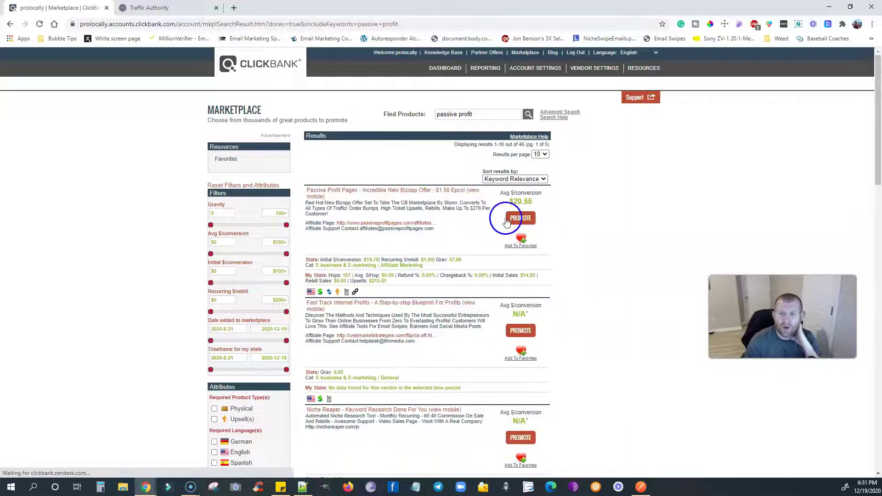
- Generate and copy a HopLink for the Passive Profit Pages offer
{"action": "left_click", "coordinate": [521, 218]}
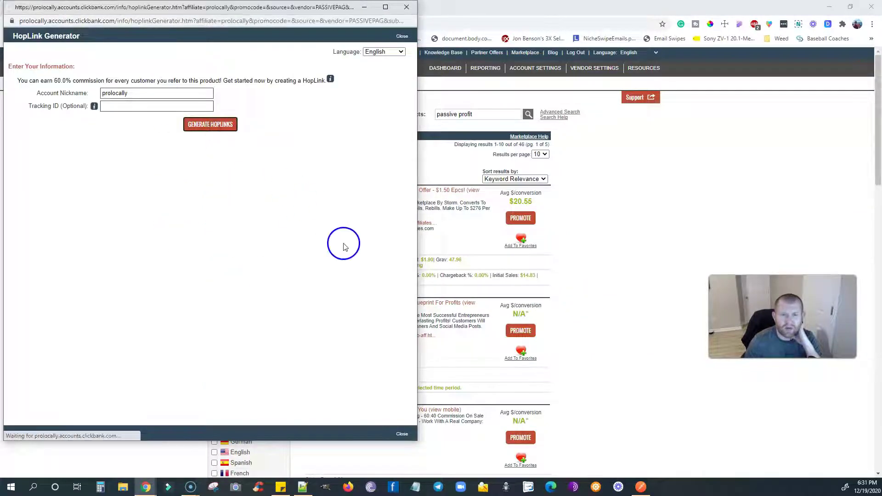
{"action": "left_click", "coordinate": [375, 188]}
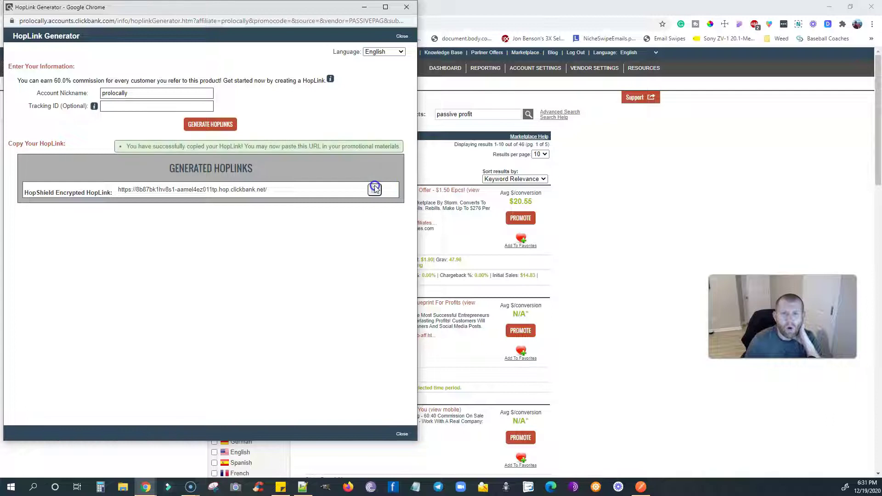
{"action": "left_click", "coordinate": [407, 7]}
{"action": "key", "text": "ctrl+Tab"}
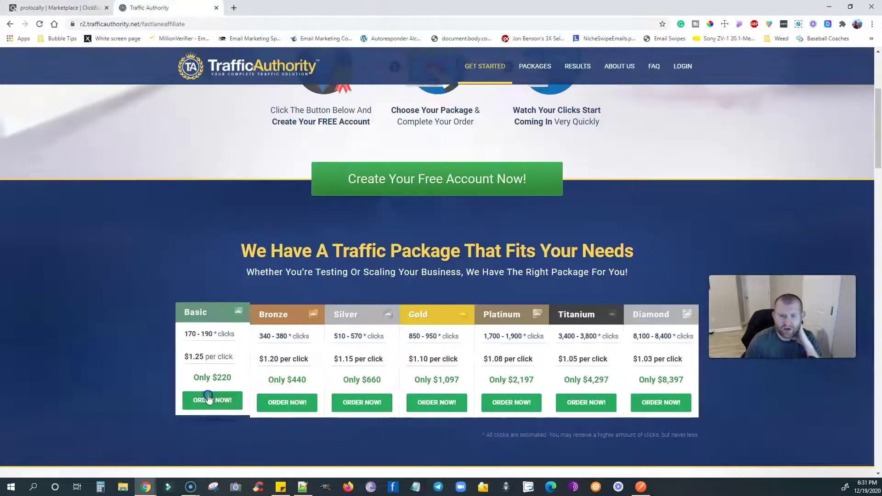
- Log into the Traffic Authority back office, dismissing the signup form and savings offer
{"action": "left_click", "coordinate": [211, 398]}
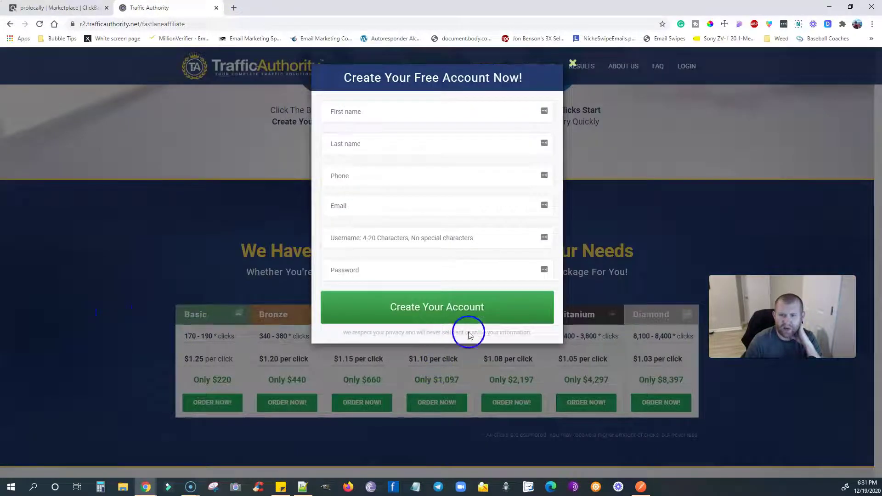
{"action": "left_click", "coordinate": [693, 188]}
{"action": "left_click", "coordinate": [687, 67]}
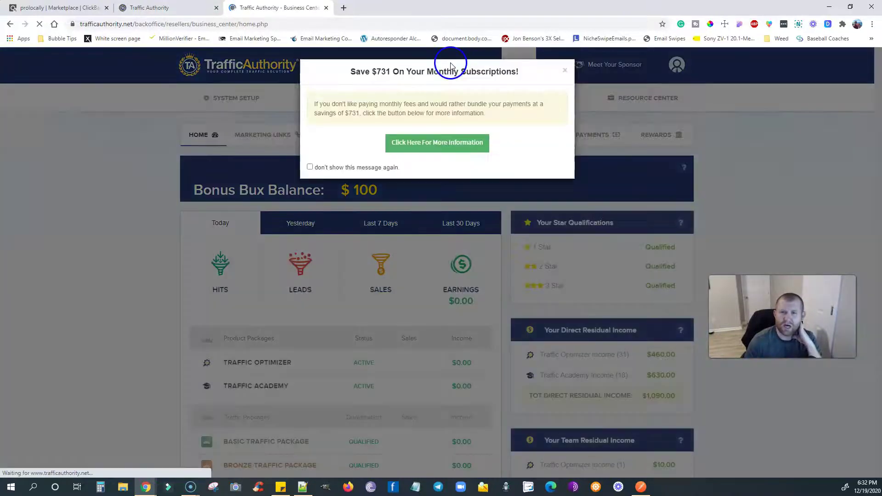
{"action": "left_click", "coordinate": [564, 74]}
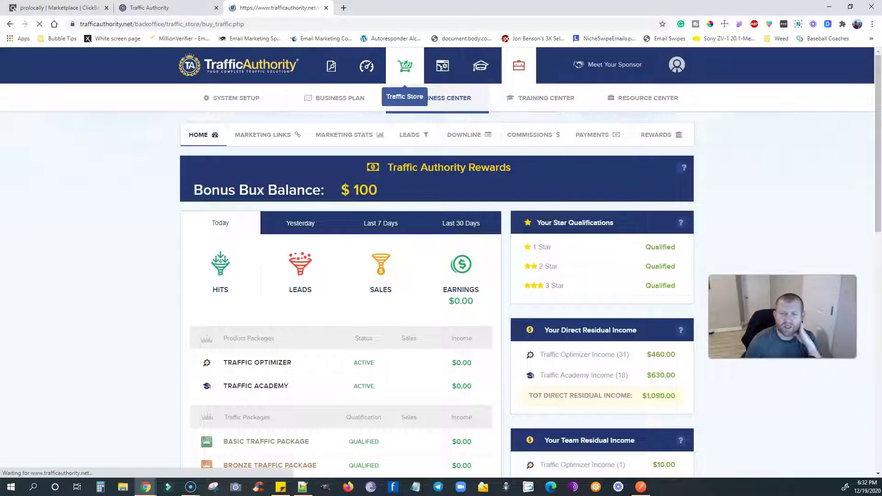
- Select the Basic Package ($220) after trying the Gold and Titanium options
{"action": "left_click", "coordinate": [300, 340]}
{"action": "scroll", "coordinate": [302, 338], "scroll_direction": "down", "scroll_amount": 2}
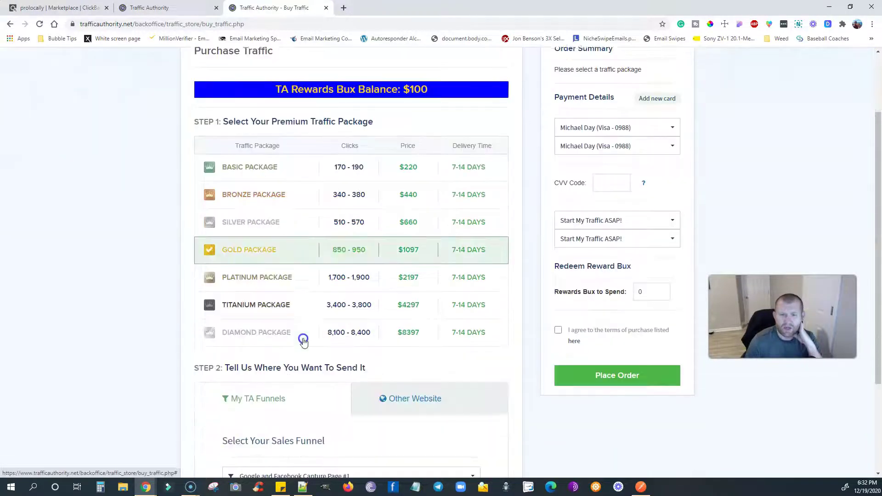
{"action": "left_click", "coordinate": [235, 305]}
{"action": "left_click", "coordinate": [255, 220]}
{"action": "left_click", "coordinate": [235, 173]}
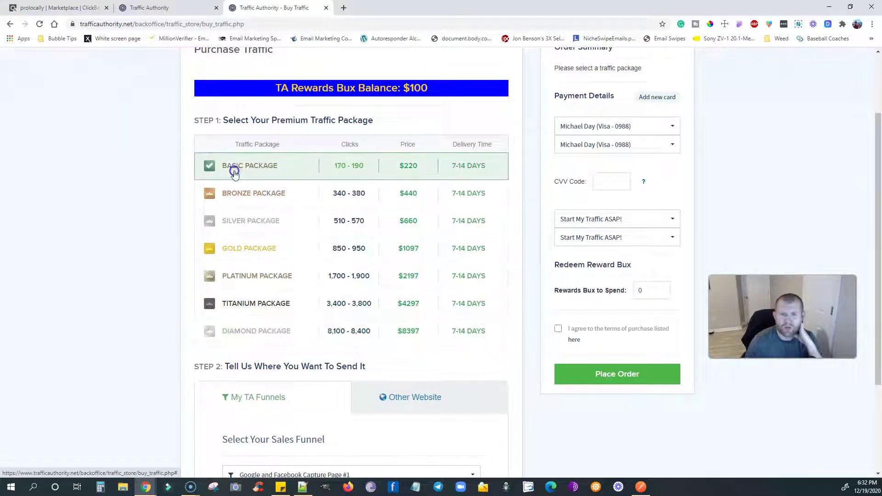
{"action": "left_click", "coordinate": [394, 306]}
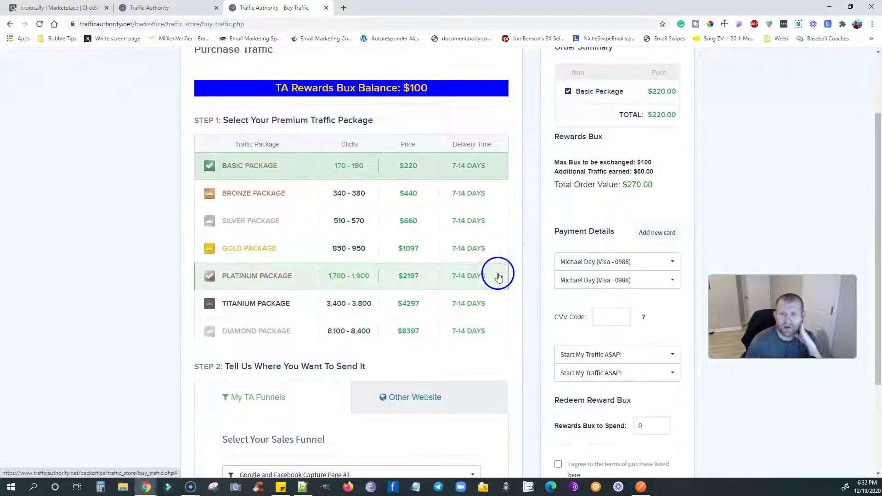
- Send the traffic to another website, using the ClickBank HopLink as destination URL
{"action": "scroll", "coordinate": [498, 277], "scroll_direction": "down", "scroll_amount": 2}
{"action": "scroll", "coordinate": [414, 235], "scroll_direction": "down", "scroll_amount": 1}
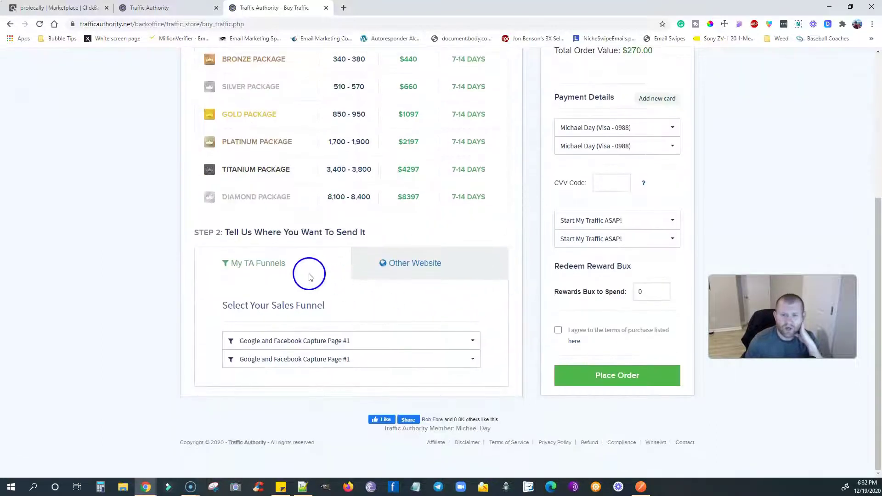
{"action": "left_click", "coordinate": [408, 268]}
{"action": "left_click", "coordinate": [296, 344]}
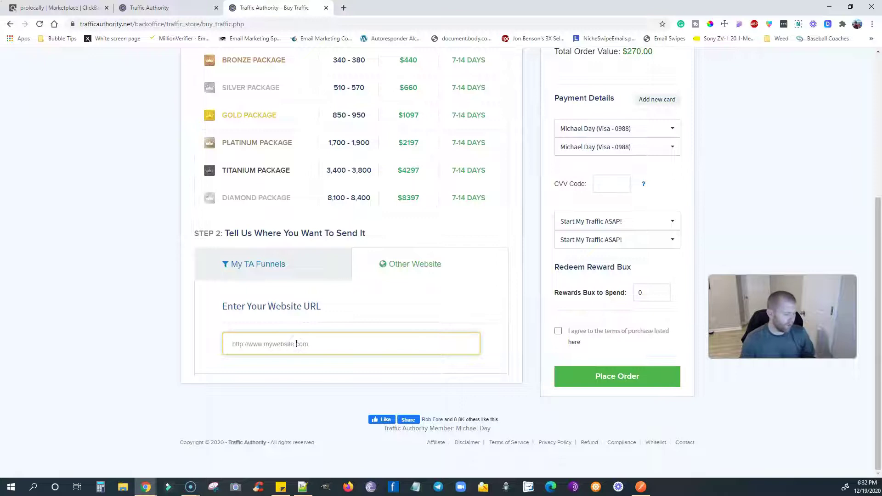
{"action": "key", "text": "ctrl+v"}
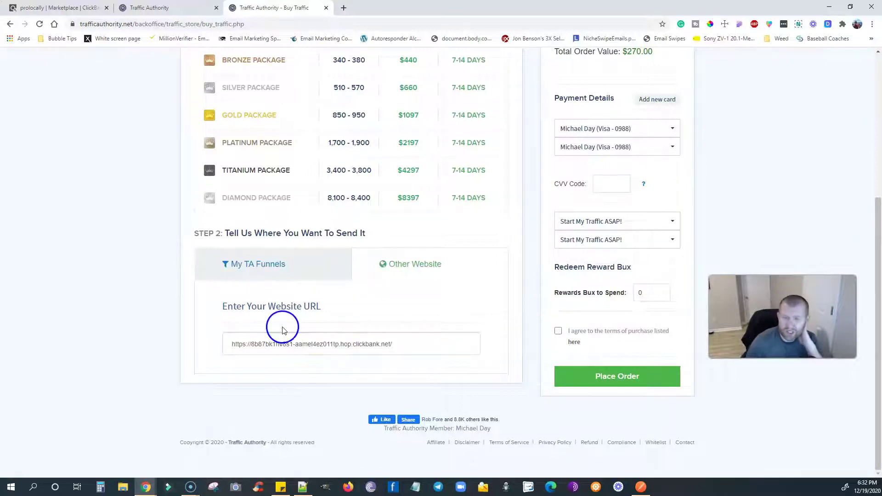
{"action": "left_click", "coordinate": [500, 358]}
{"action": "scroll", "coordinate": [500, 358], "scroll_direction": "up", "scroll_amount": 2}
{"action": "scroll", "coordinate": [517, 310], "scroll_direction": "up", "scroll_amount": 1}
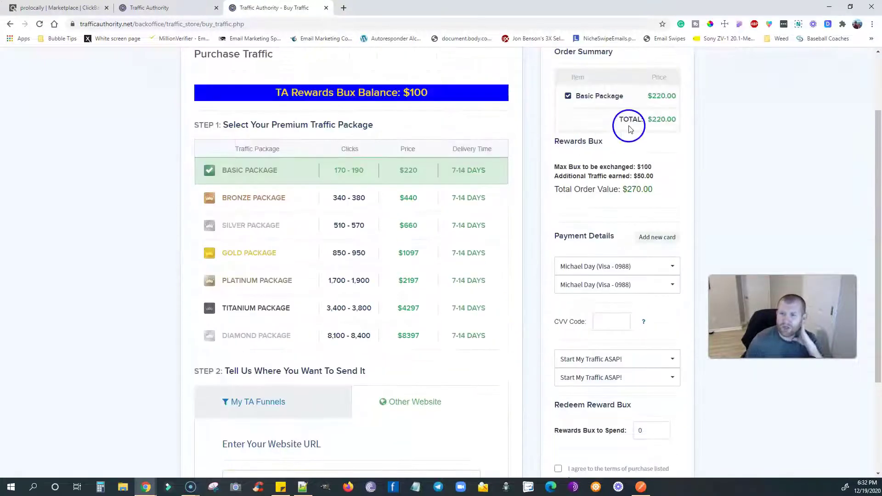
{"action": "scroll", "coordinate": [687, 175], "scroll_direction": "up", "scroll_amount": 1}
{"action": "scroll", "coordinate": [687, 183], "scroll_direction": "up", "scroll_amount": 1}
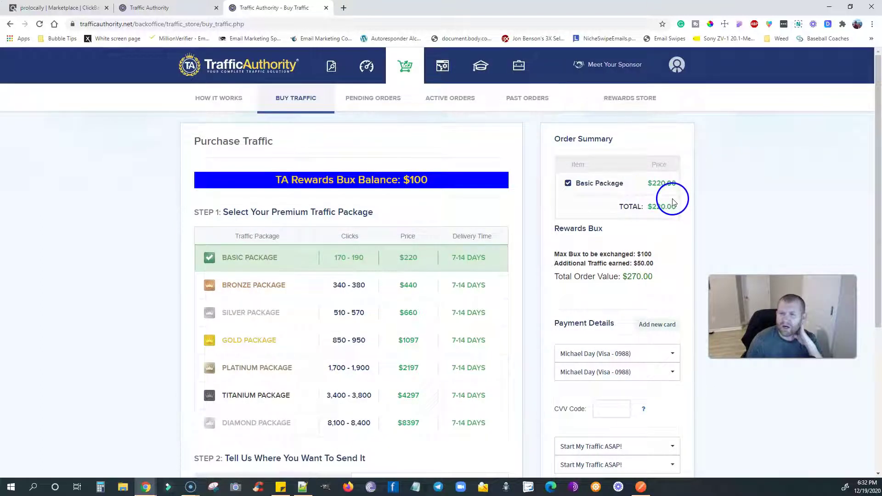
{"action": "scroll", "coordinate": [650, 211], "scroll_direction": "down", "scroll_amount": 1}
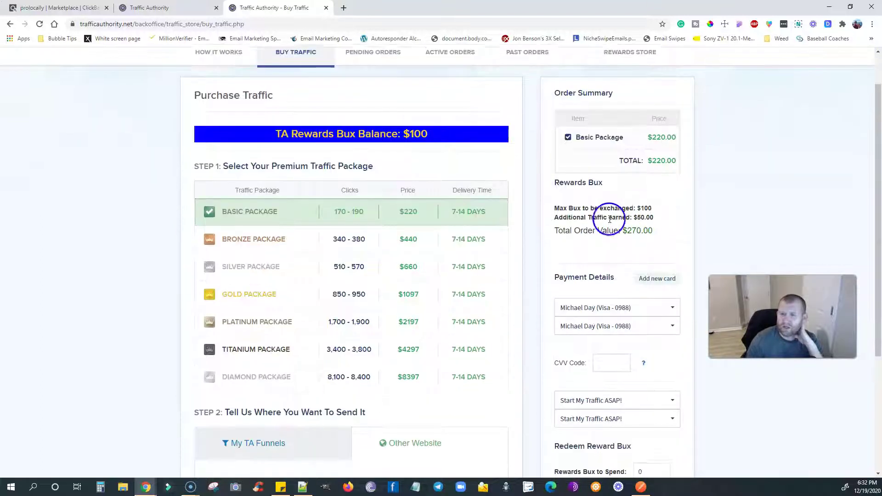
{"action": "scroll", "coordinate": [604, 211], "scroll_direction": "down", "scroll_amount": 2}
{"action": "scroll", "coordinate": [599, 184], "scroll_direction": "up", "scroll_amount": 2}
{"action": "scroll", "coordinate": [599, 147], "scroll_direction": "down", "scroll_amount": 1}
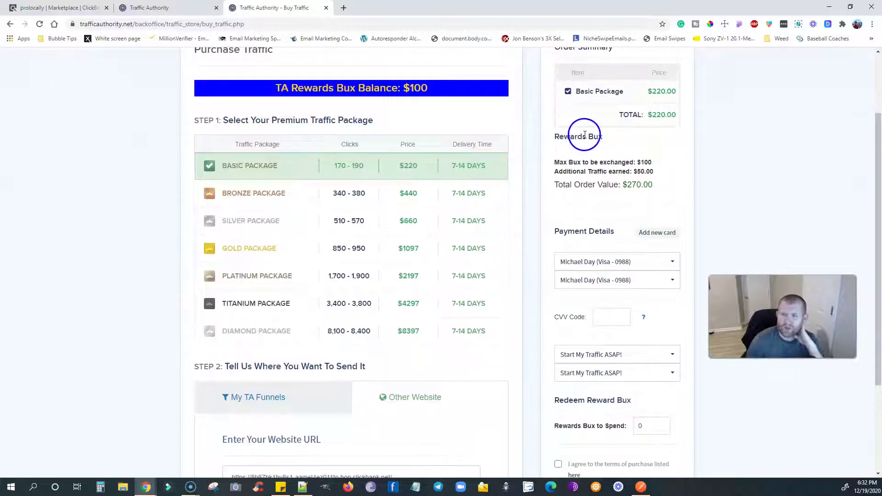
{"action": "scroll", "coordinate": [644, 153], "scroll_direction": "up", "scroll_amount": 1}
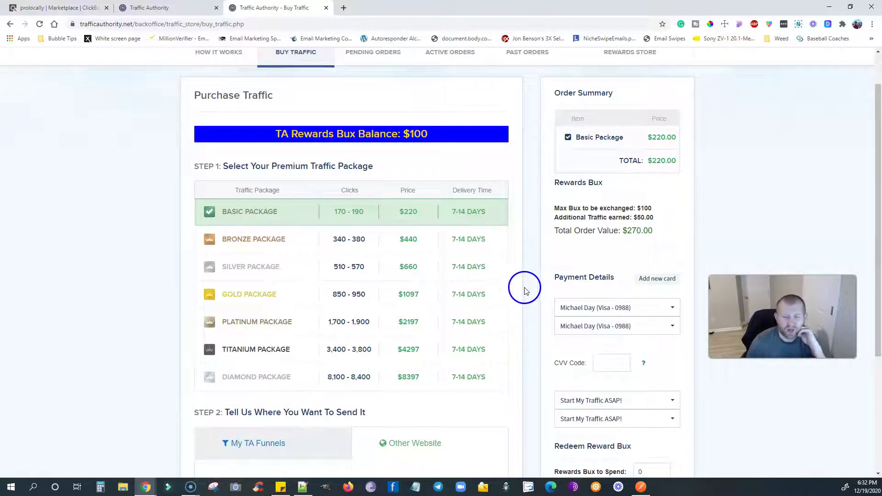
{"action": "scroll", "coordinate": [529, 308], "scroll_direction": "down", "scroll_amount": 2}
{"action": "scroll", "coordinate": [535, 325], "scroll_direction": "down", "scroll_amount": 2}
{"action": "scroll", "coordinate": [528, 318], "scroll_direction": "up", "scroll_amount": 5}
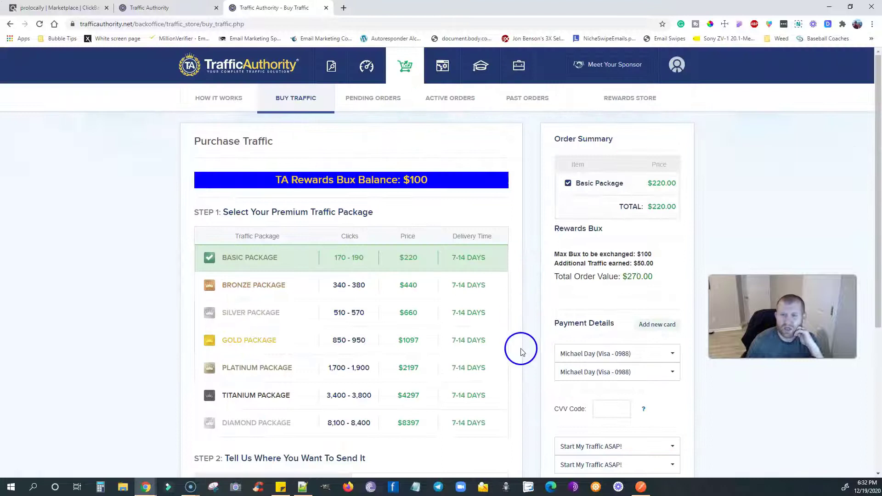
{"action": "scroll", "coordinate": [357, 285], "scroll_direction": "down", "scroll_amount": 5}
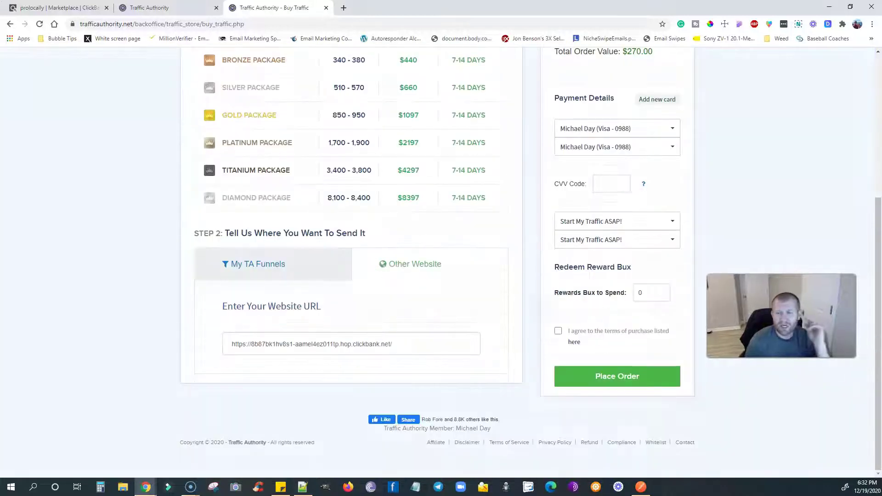